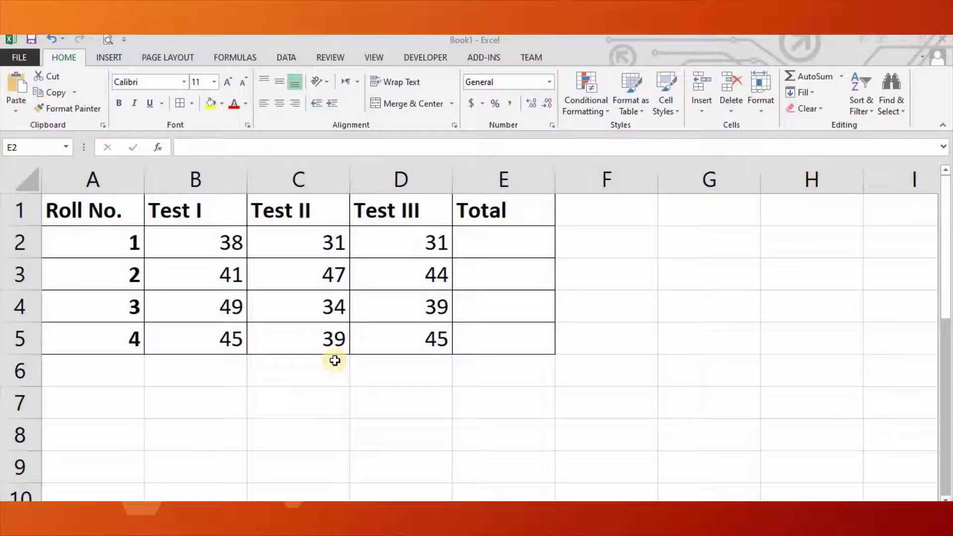
# Advance past the 'In Today's Class – AutoSum Feature' slide to the Excel marks sheet
pyautogui.click(522, 253)
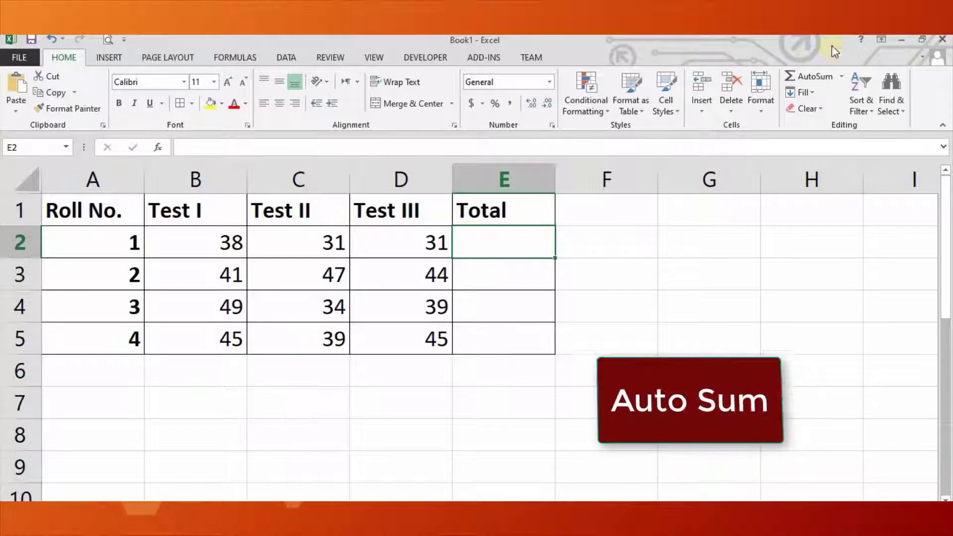
# Enter =SUM(B2:D2) in E2 with AutoSum, giving roll 1 a total of 100
pyautogui.click(842, 78)
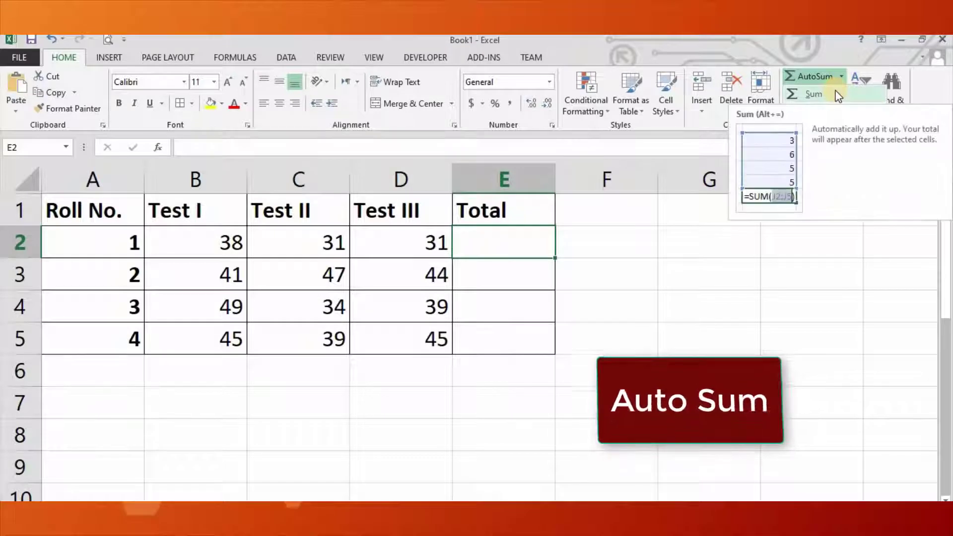
pyautogui.click(838, 95)
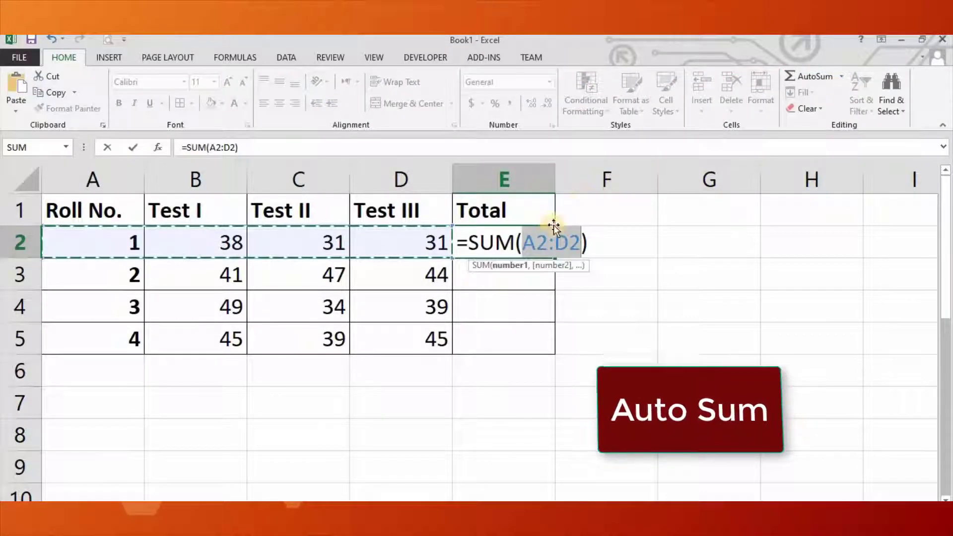
pyautogui.click(545, 243)
pyautogui.press('BackSpace')
pyautogui.write('2')
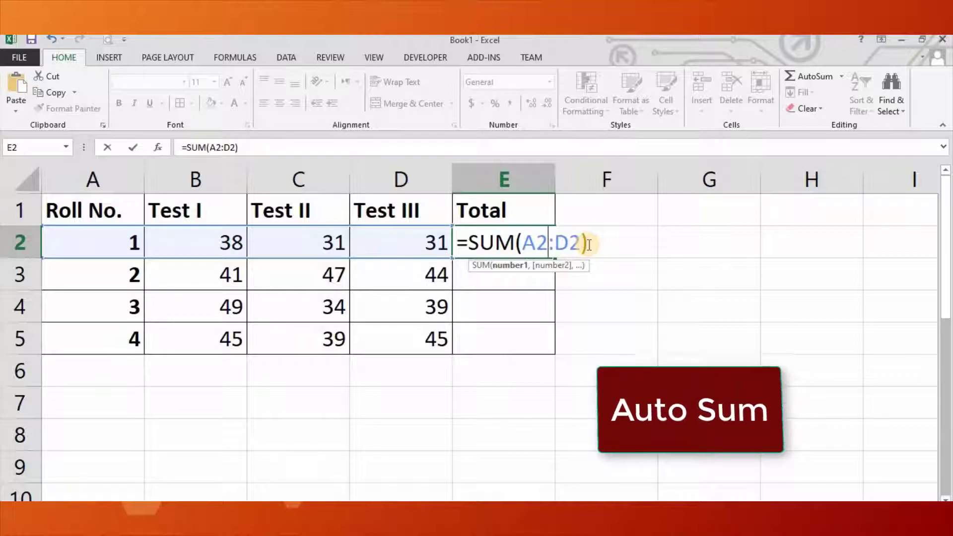
pyautogui.press('BackSpace')
pyautogui.press('BackSpace')
pyautogui.write('b2')
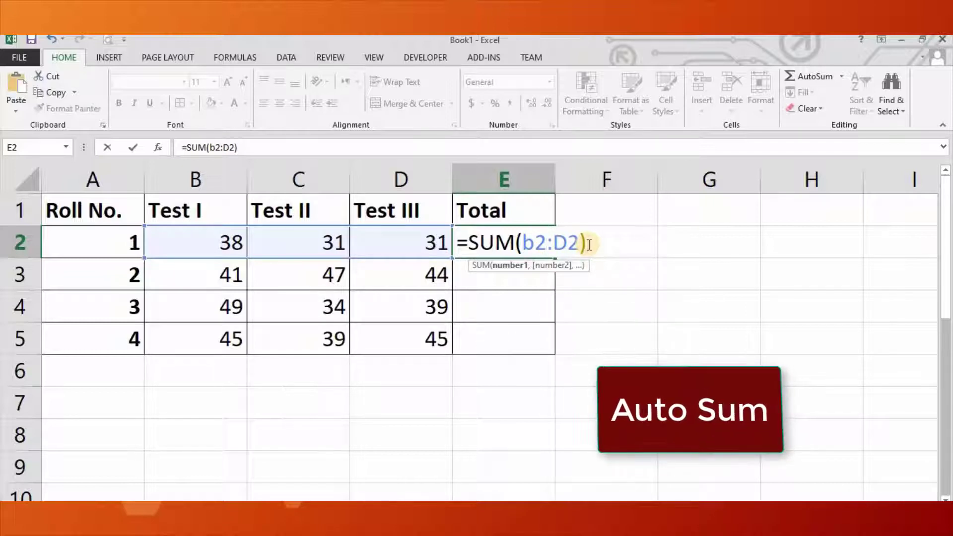
pyautogui.press('Return')
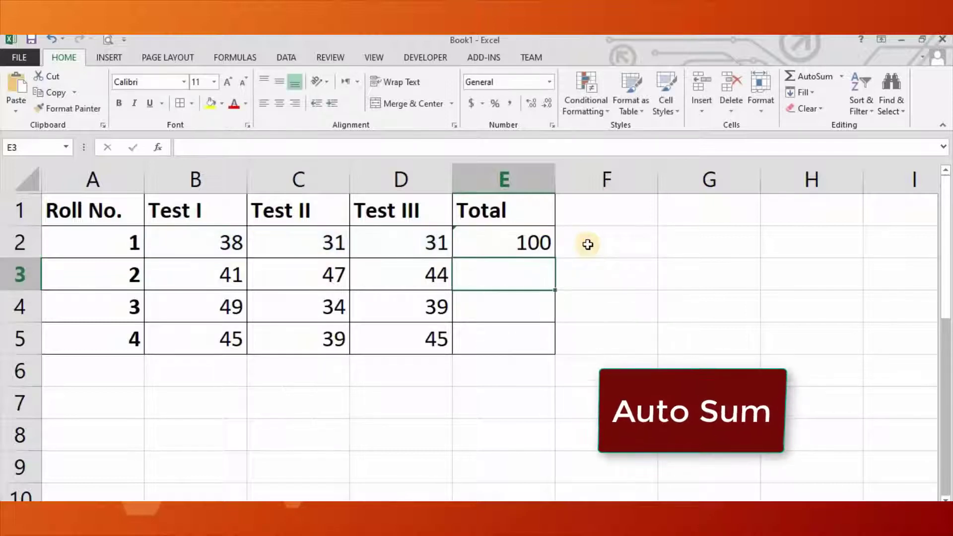
pyautogui.click(532, 241)
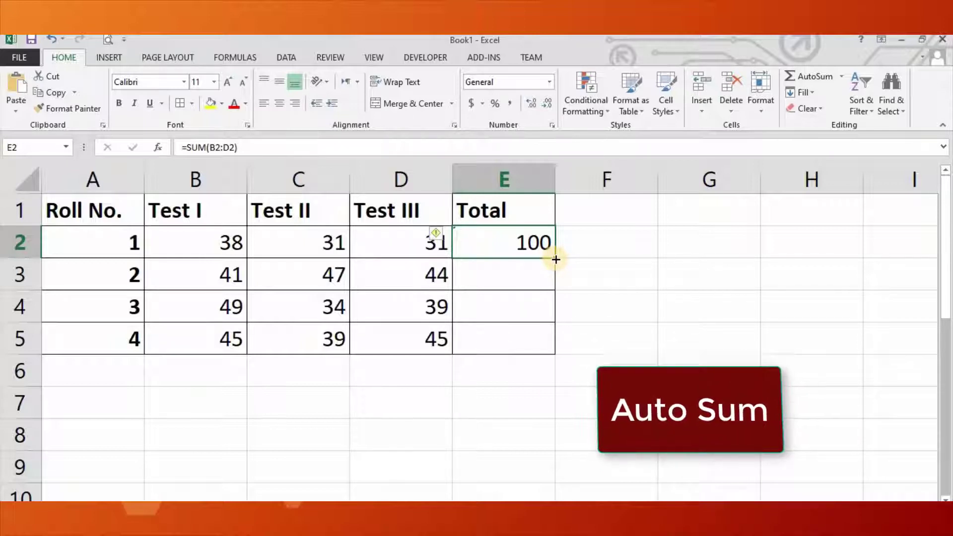
# Fill E2's total formula down to E5, giving totals 101, 134, 125 and 133
pyautogui.moveTo(556, 259); pyautogui.dragTo(557, 351)
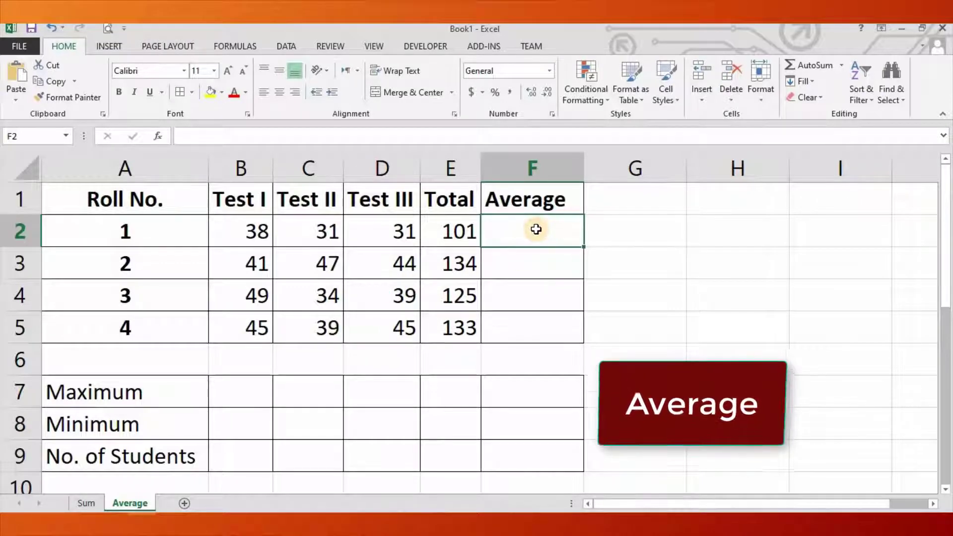
# Insert an AutoSum Average formula into F2 with its default range
pyautogui.click(842, 65)
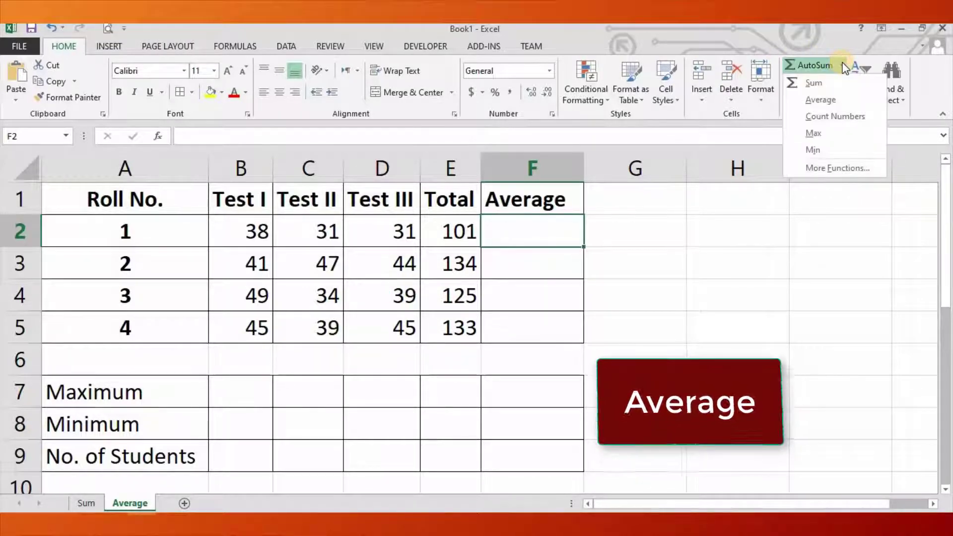
pyautogui.click(827, 100)
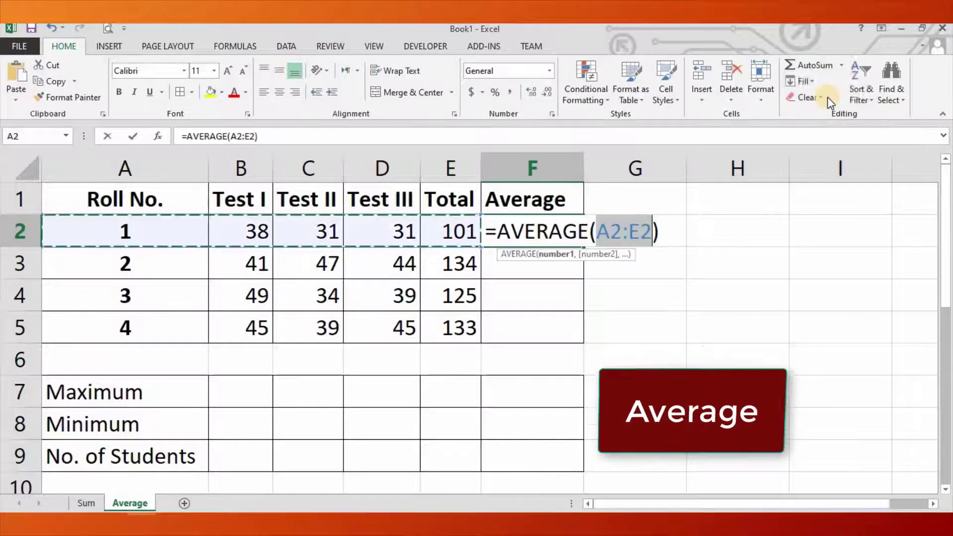
pyautogui.click(622, 240)
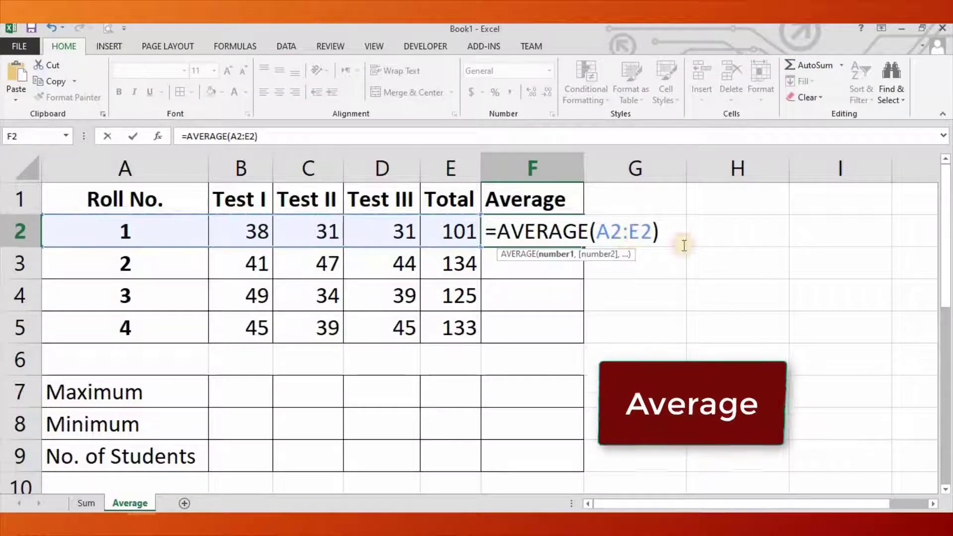
pyautogui.click(746, 280)
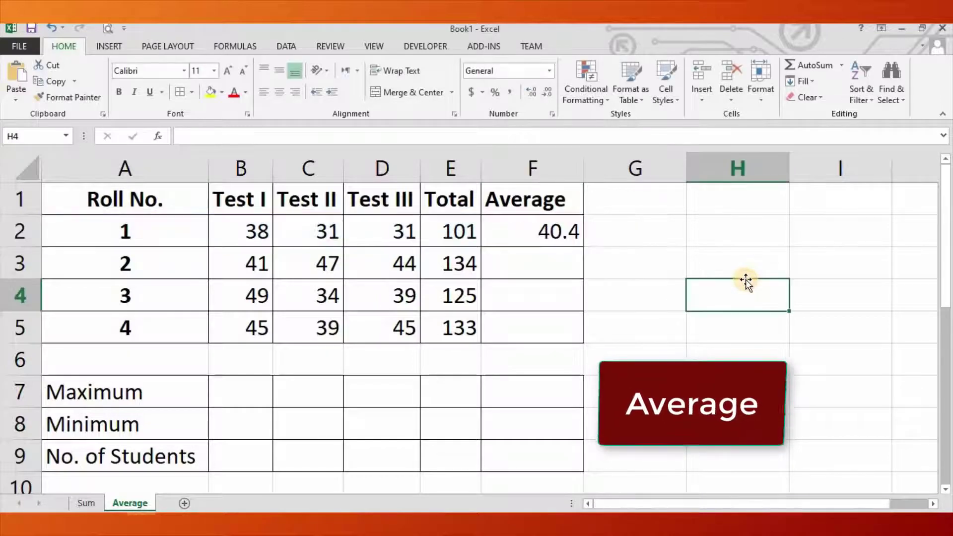
# Correct F2's range from A2:E2 to B2:D2, so it shows 33.33333
pyautogui.doubleClick(563, 233)
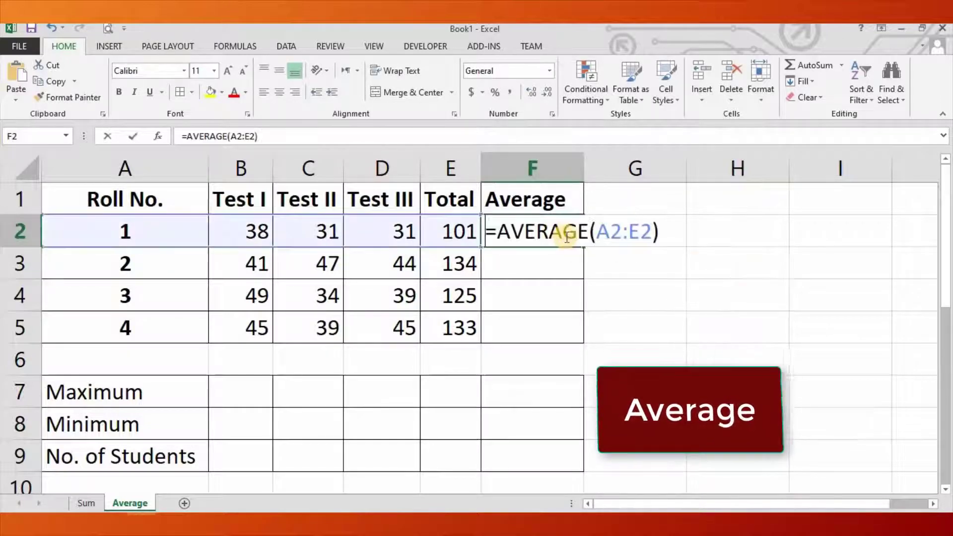
pyautogui.click(616, 231)
pyautogui.press('BackSpace')
pyautogui.write('b')
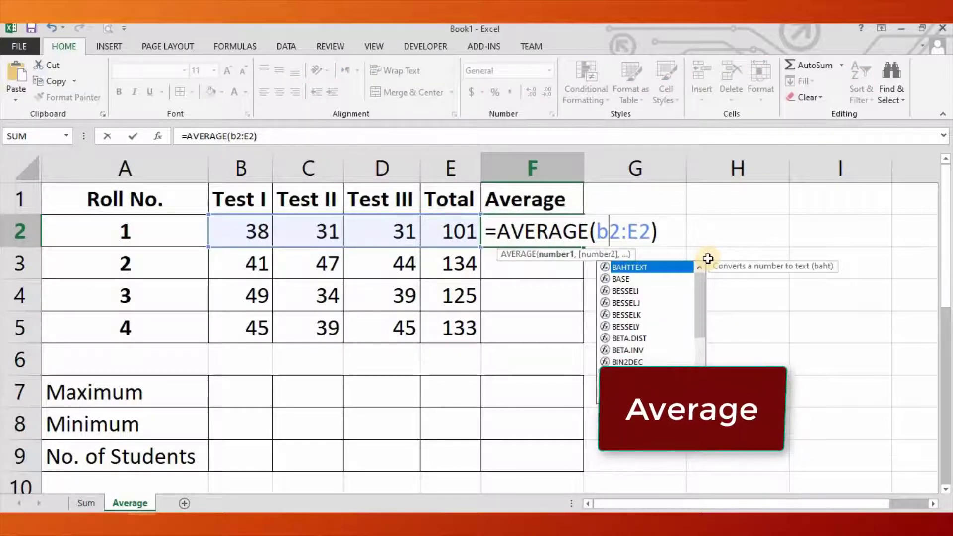
pyautogui.press('Right')
pyautogui.press('Right')
pyautogui.press('Right')
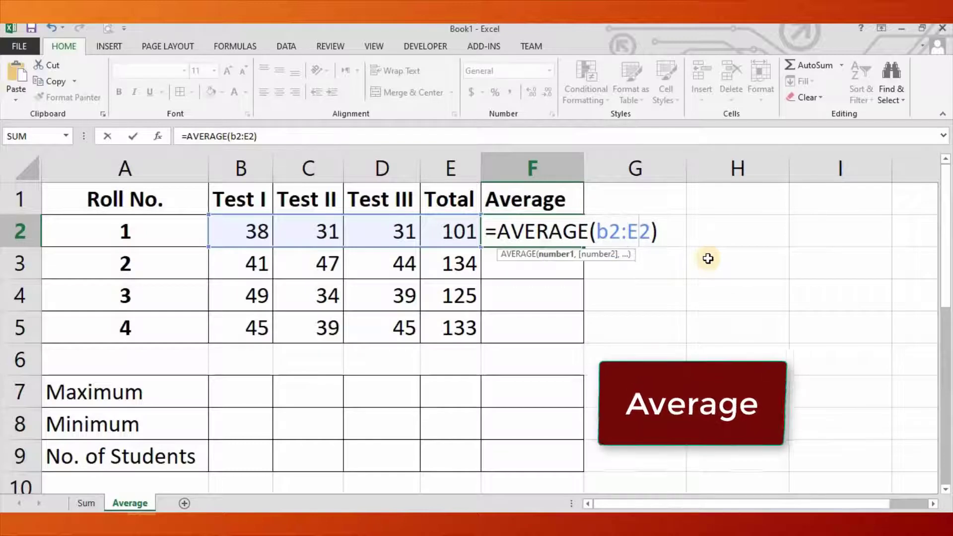
pyautogui.press('BackSpace')
pyautogui.write('d')
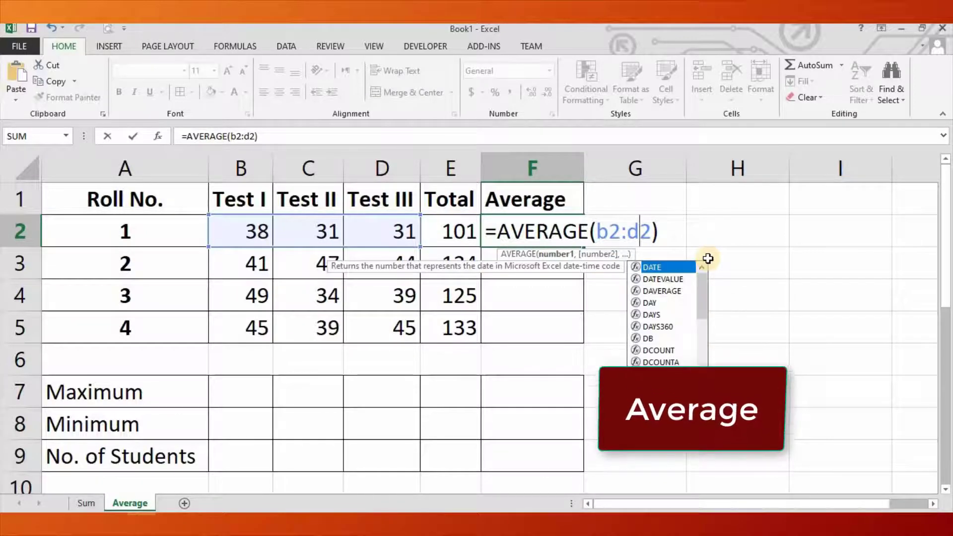
pyautogui.press('Return')
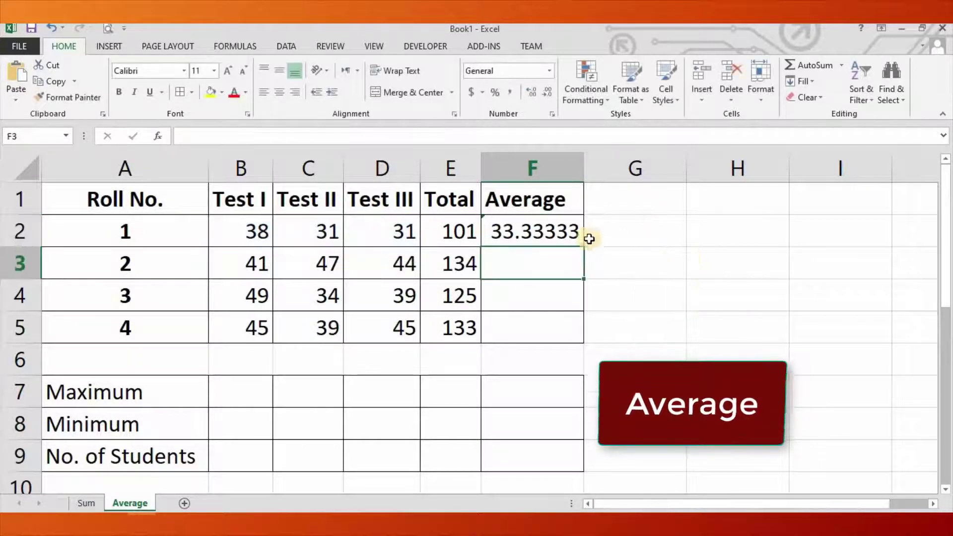
pyautogui.click(574, 232)
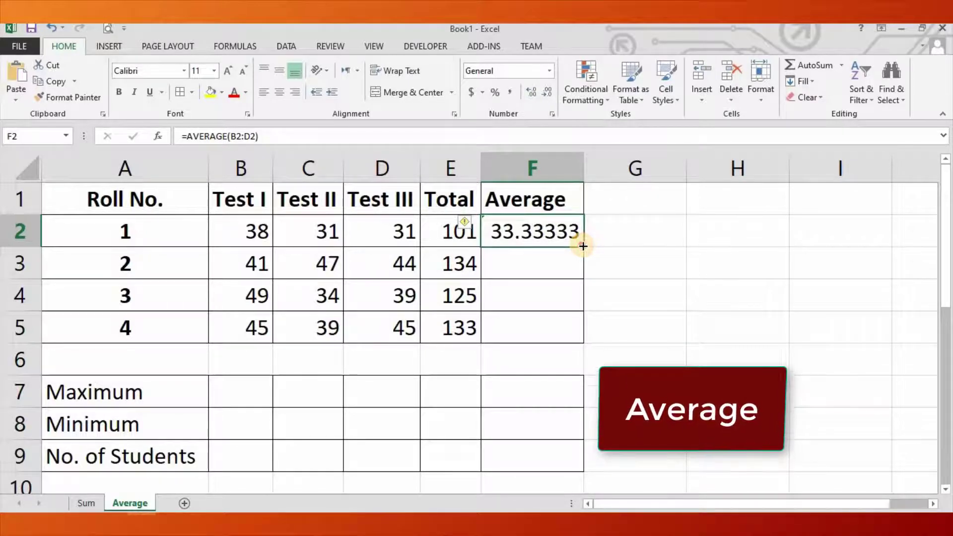
# Fill F2's average down to F5, giving 44, 40.66667 and 43, then select B7
pyautogui.moveTo(583, 246); pyautogui.dragTo(579, 338)
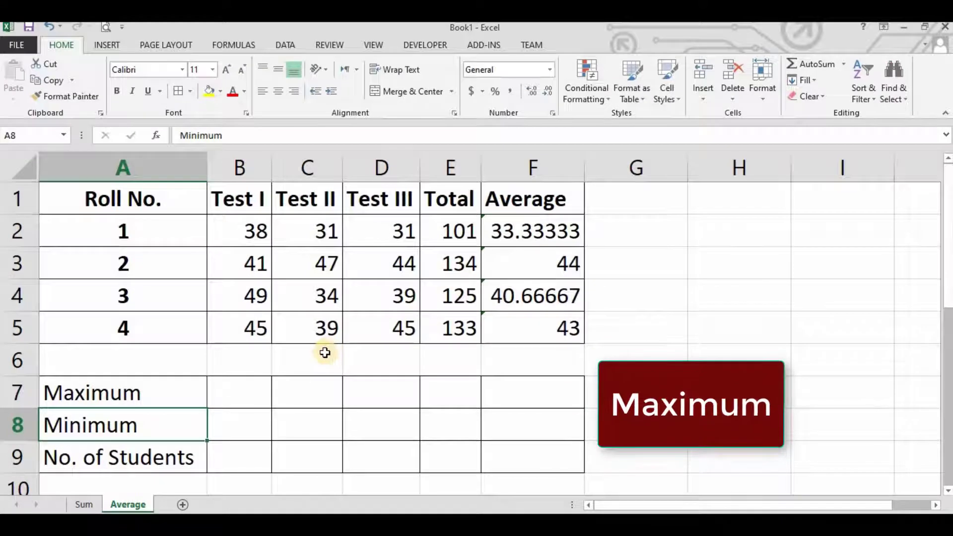
pyautogui.click(247, 390)
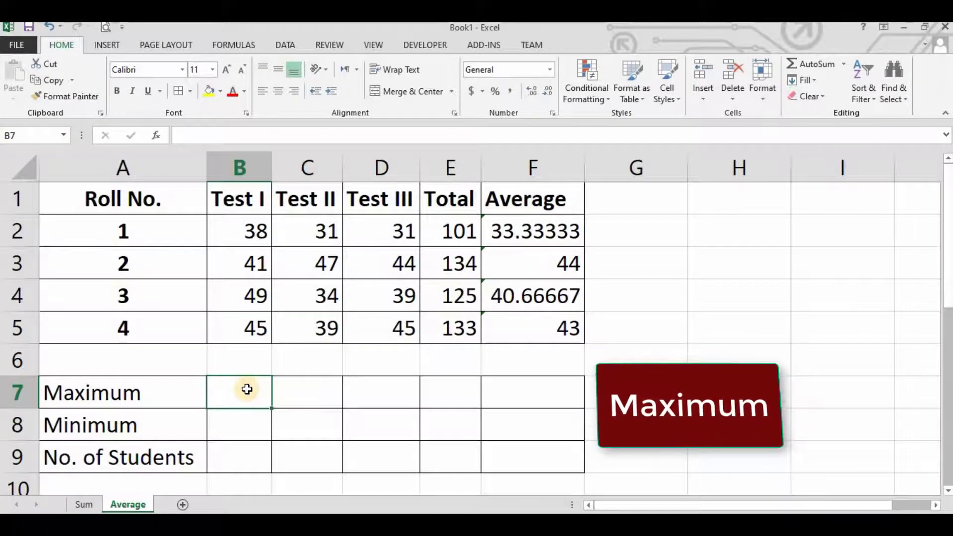
# Enter =MAX(B2:B5) in B7 with AutoSum Max, giving a Test I maximum of 49
pyautogui.click(844, 63)
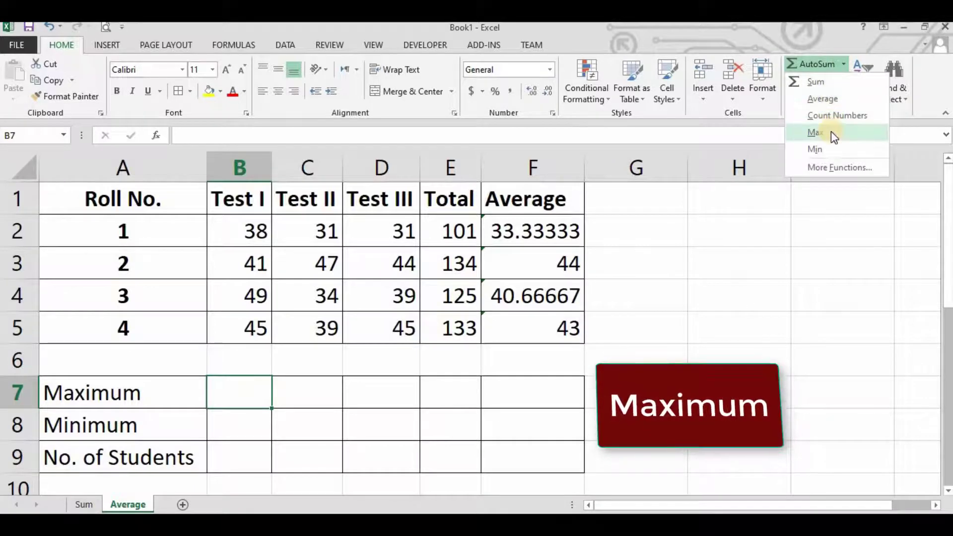
pyautogui.click(832, 131)
pyautogui.click(306, 393)
pyautogui.write('00:B6)')
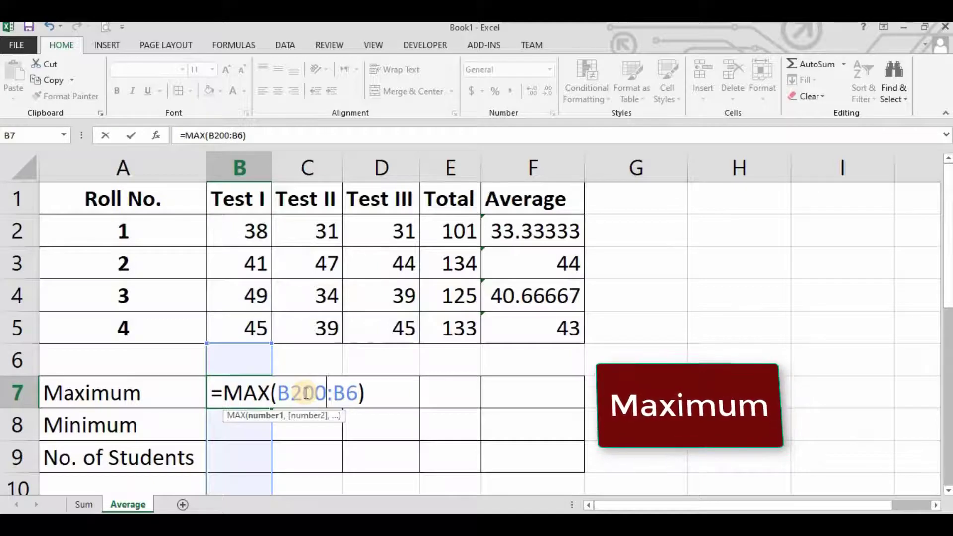
pyautogui.press('BackSpace')
pyautogui.press('BackSpace')
pyautogui.press('Right')
pyautogui.press('Right')
pyautogui.press('Right')
pyautogui.press('BackSpace')
pyautogui.write('5')
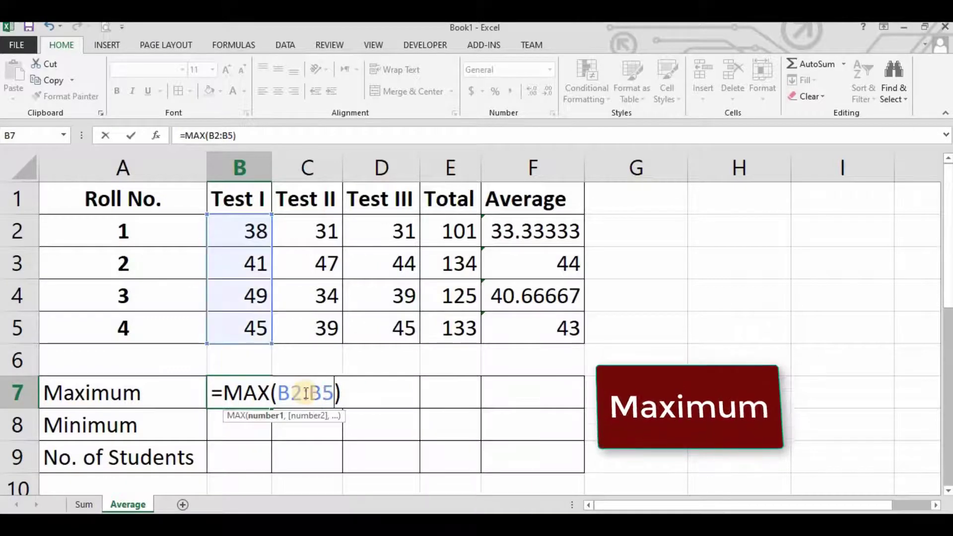
pyautogui.press('Return')
pyautogui.click(224, 401)
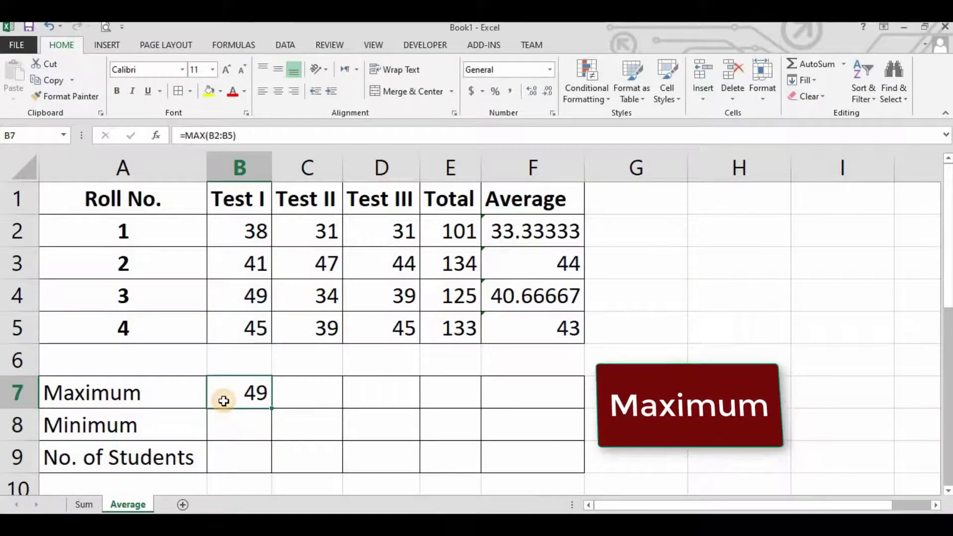